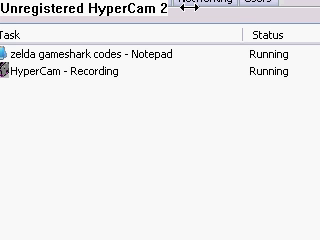
# Move focus to the HyperCam recording task in the Applications list
pyautogui.press('Tab')
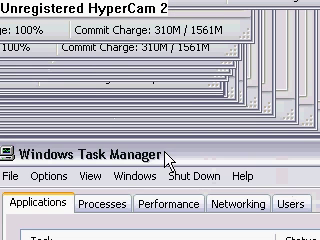
# Move the window up-left, sort Processes by CPU, select HyCam2.exe, then view Performance
pyautogui.moveTo(167, 160); pyautogui.dragTo(62, 45)
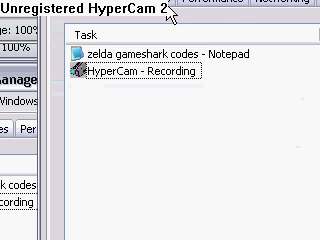
pyautogui.click(166, 4)
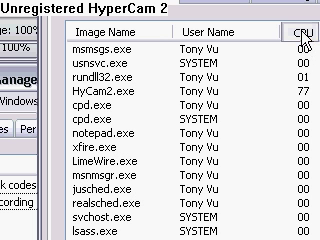
pyautogui.click(303, 33)
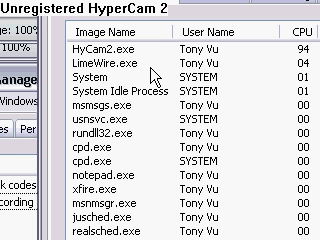
pyautogui.click(119, 52)
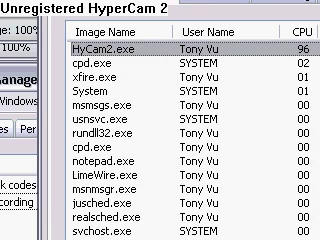
pyautogui.hotkey('ctrl', 'Tab')
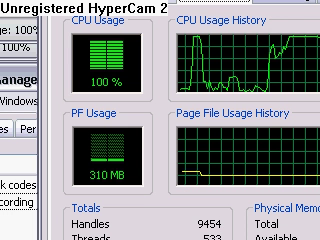
# Cycle through the Networking tab and back to the CPU-sorted Processes list
pyautogui.hotkey('ctrl', 'shift', 'Tab')
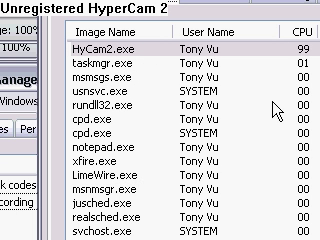
pyautogui.hotkey('ctrl', 'Tab')
pyautogui.hotkey('ctrl', 'Tab')
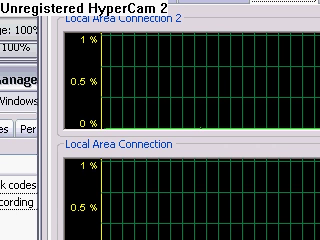
pyautogui.hotkey('ctrl', 'shift', 'Tab')
pyautogui.hotkey('ctrl', 'shift', 'Tab')
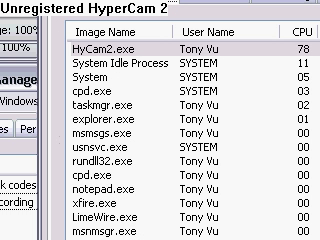
# Browse the View menu's Update Speed choices, then close the menu unchanged
pyautogui.hotkey('alt', 'v')
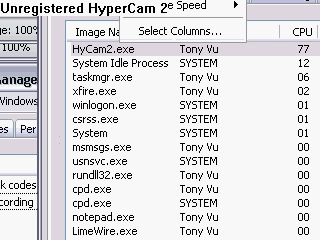
pyautogui.press('Right')
pyautogui.press('Left')
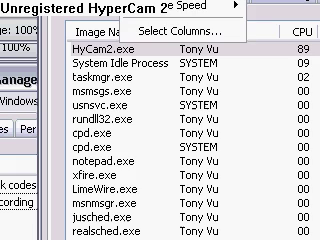
pyautogui.press('Escape')
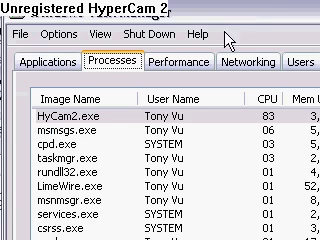
# Open the Shut Down menu showing Stand By, Hibernate, Turn Off, Restart and Log Off
pyautogui.click(160, 35)
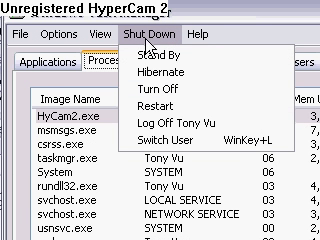